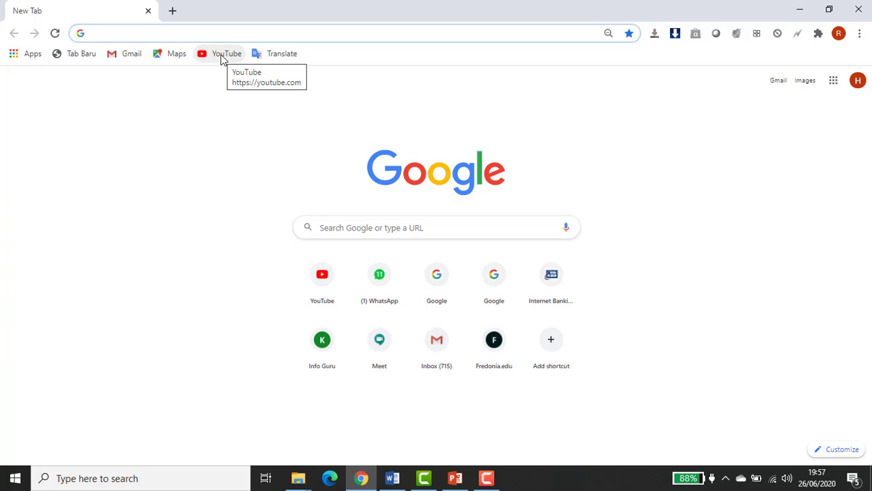
# - Open YouTube and start a new video upload
pyautogui.click(220, 58)
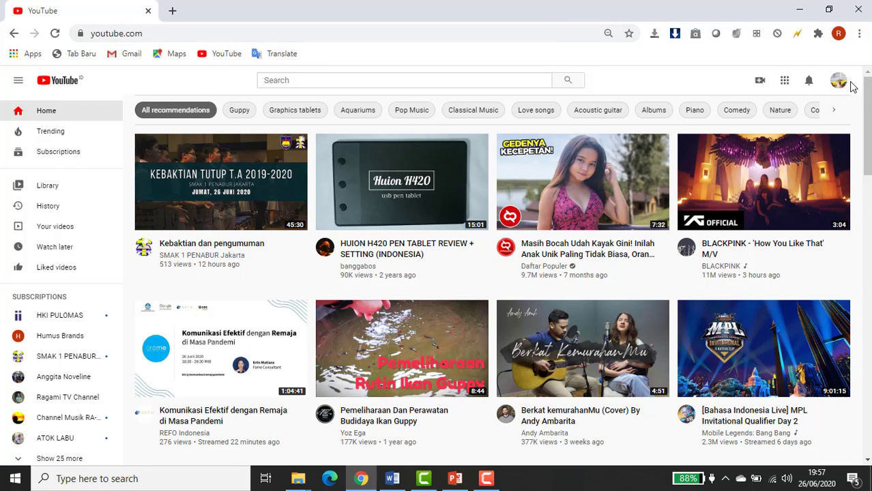
pyautogui.click(760, 82)
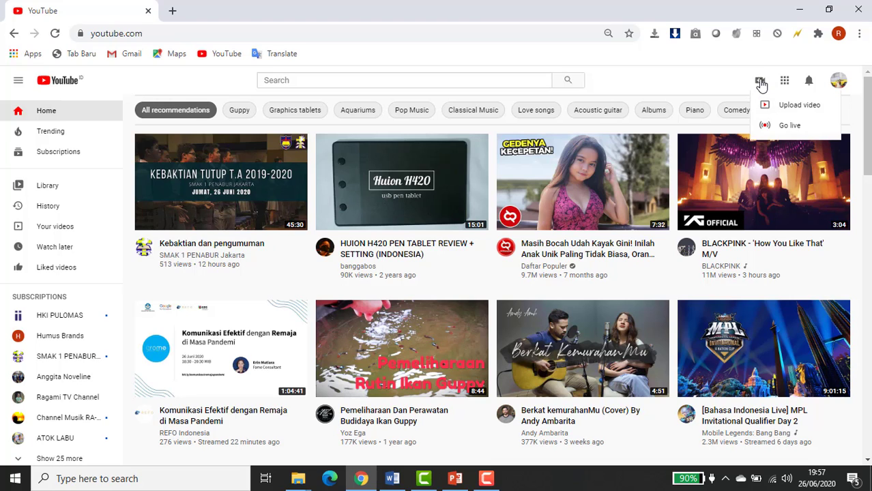
pyautogui.click(767, 106)
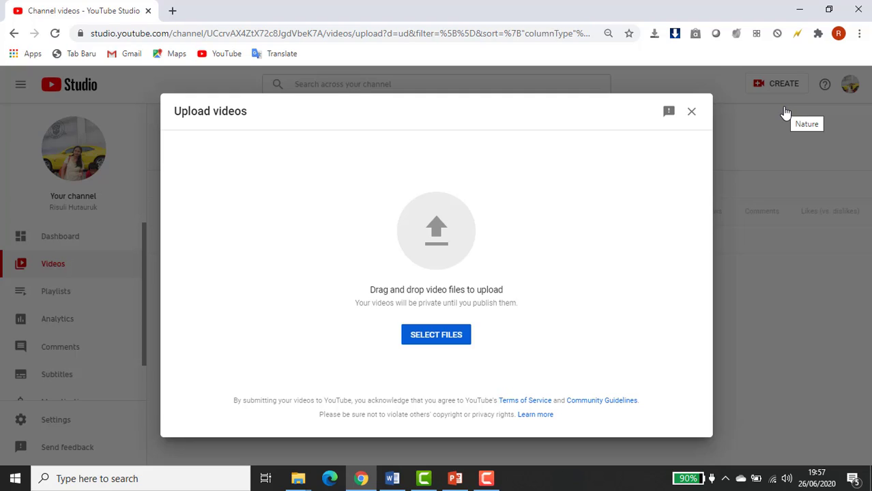
# - Upload the MP4 file "Cara Memasak nasi goreng vid" from the "membuat video ppt" folder inside SMAK 1
pyautogui.click(424, 339)
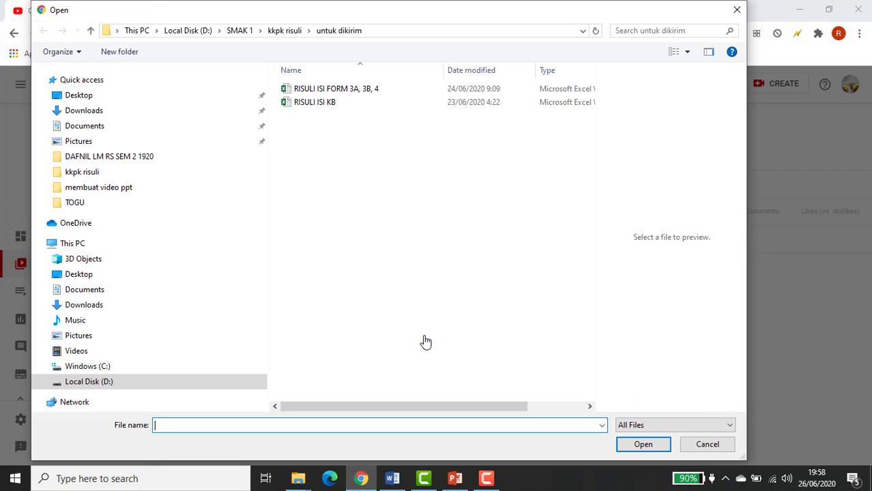
pyautogui.click(240, 31)
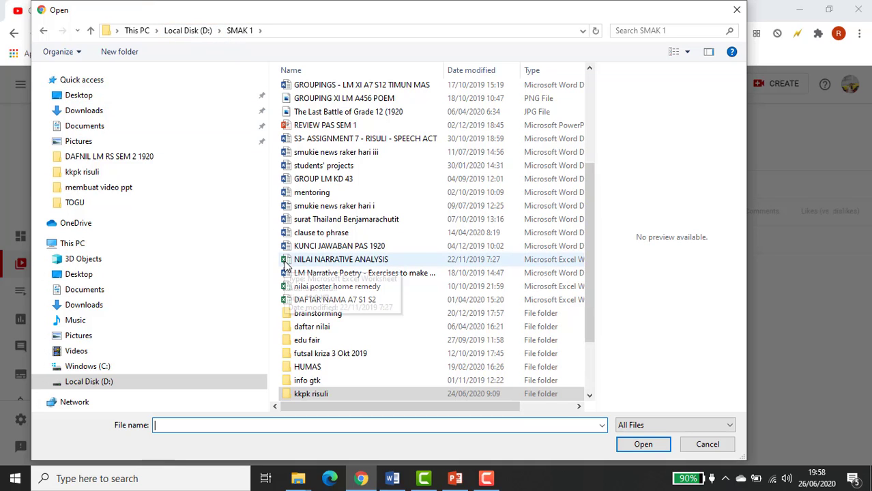
pyautogui.scroll(-2, 298, 273)
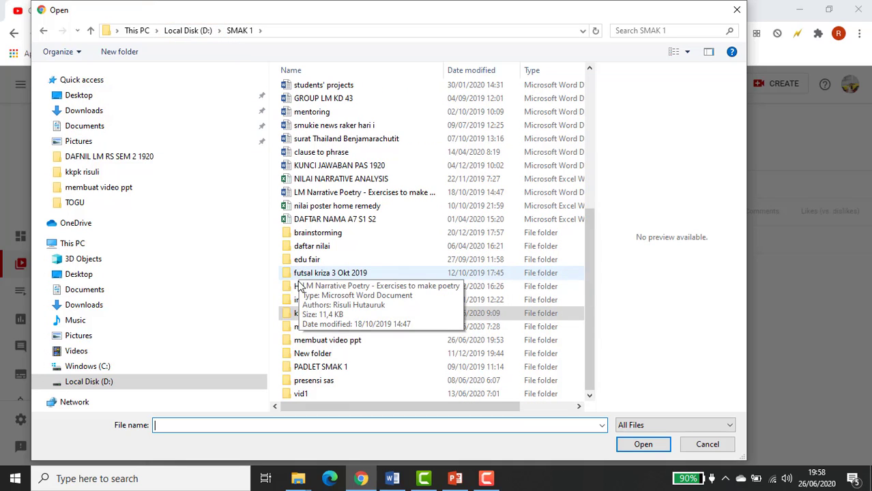
pyautogui.doubleClick(306, 343)
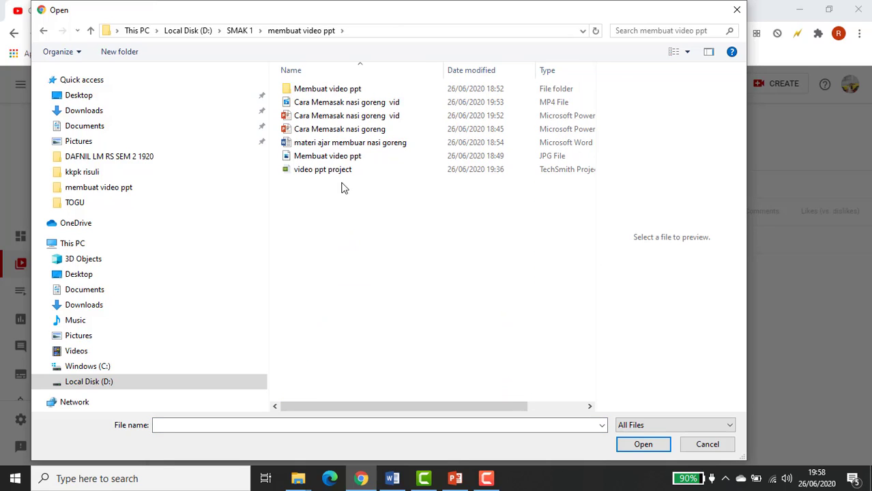
pyautogui.click(350, 104)
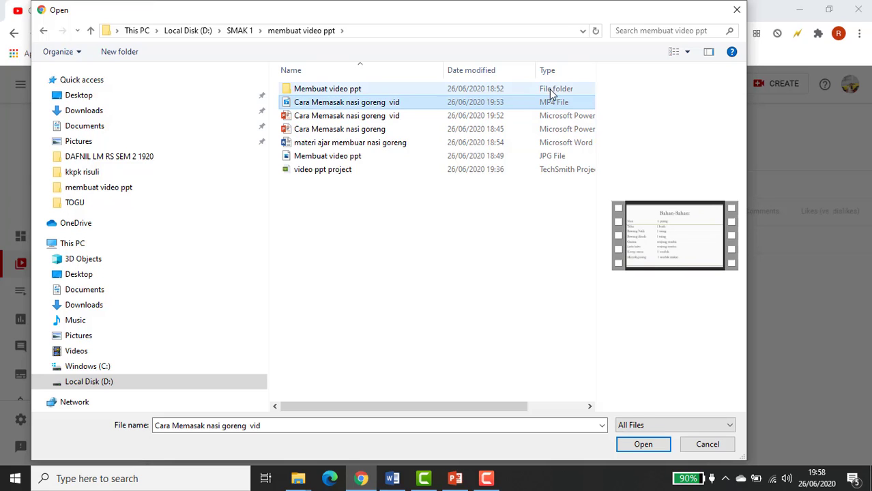
pyautogui.doubleClick(401, 104)
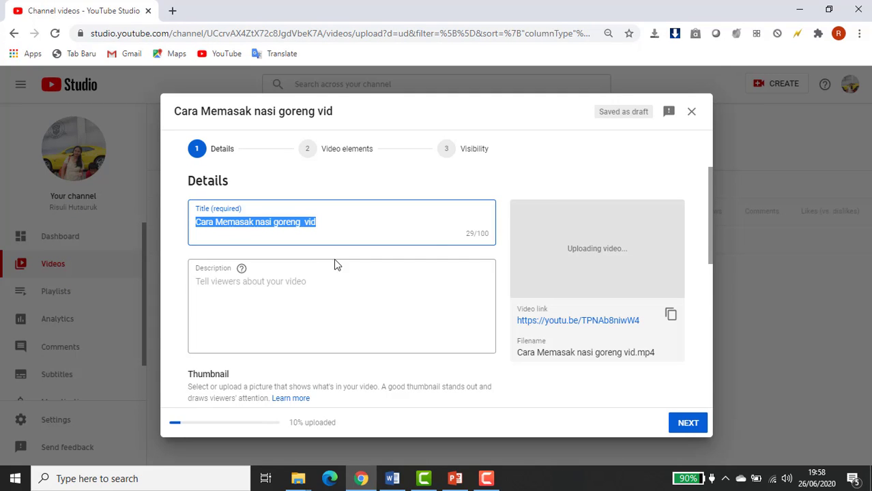
# - Change the last word of the video title to "Video"
pyautogui.click(328, 223)
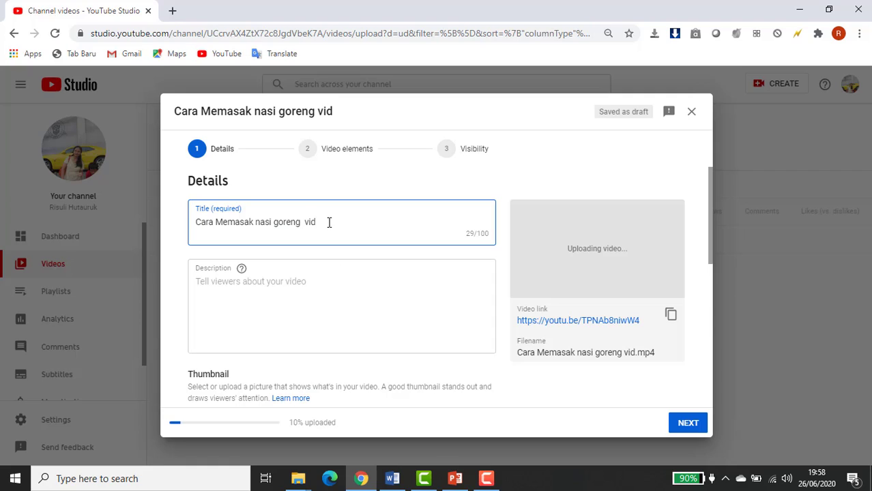
pyautogui.press('BackSpace')
pyautogui.press('BackSpace')
pyautogui.press('BackSpace')
pyautogui.write('Vid')
pyautogui.click(280, 289)
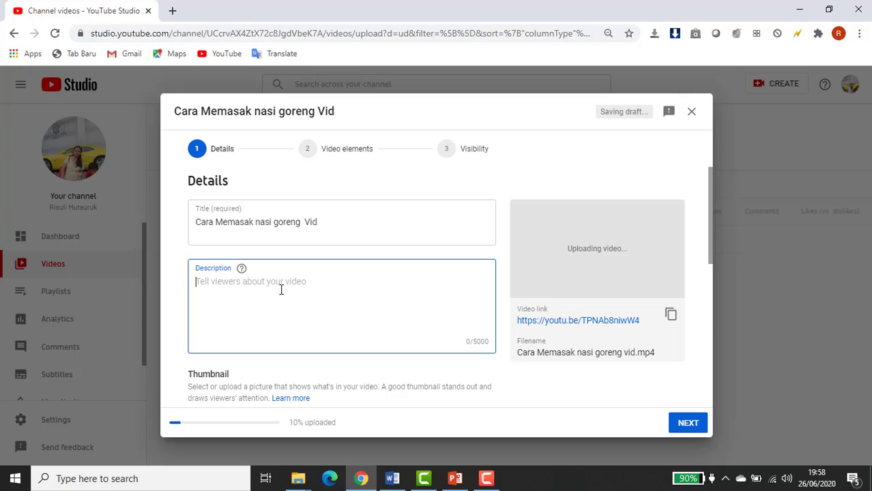
pyautogui.click(331, 219)
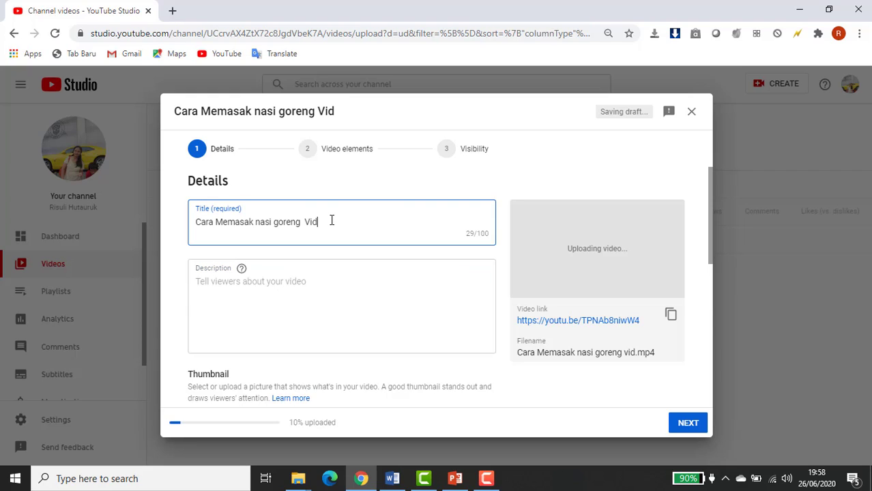
pyautogui.write('eo')
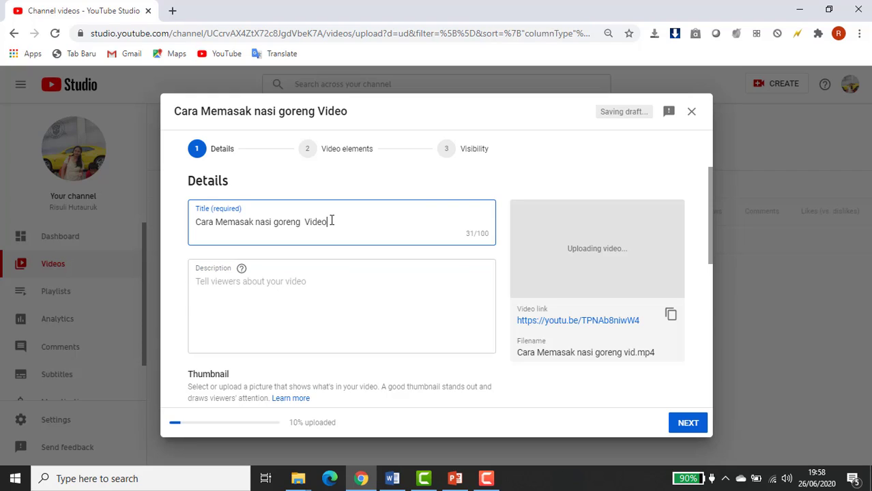
pyautogui.click(272, 287)
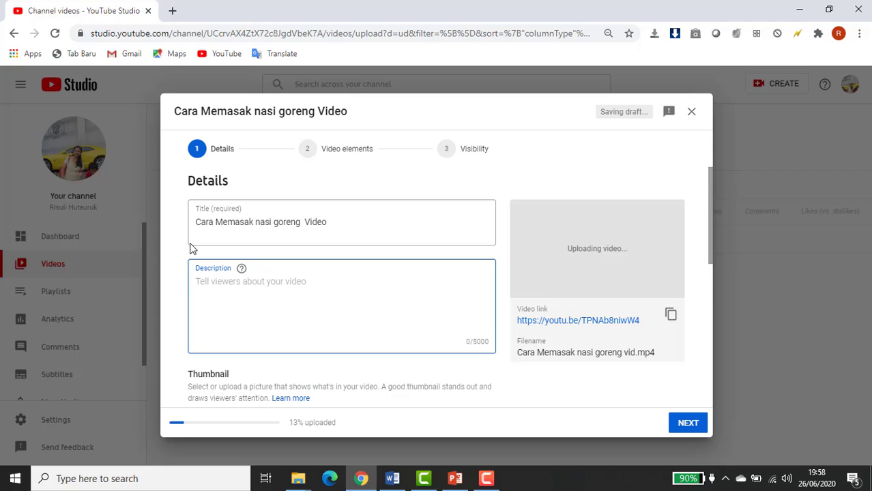
# - Insert "Video" at the beginning of the video title
pyautogui.click(198, 224)
pyautogui.write('B')
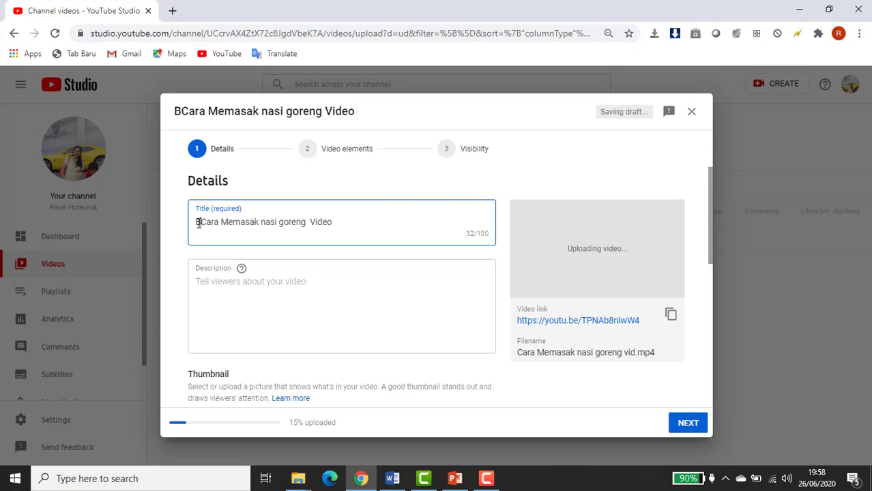
pyautogui.press('BackSpace')
pyautogui.write('Video')
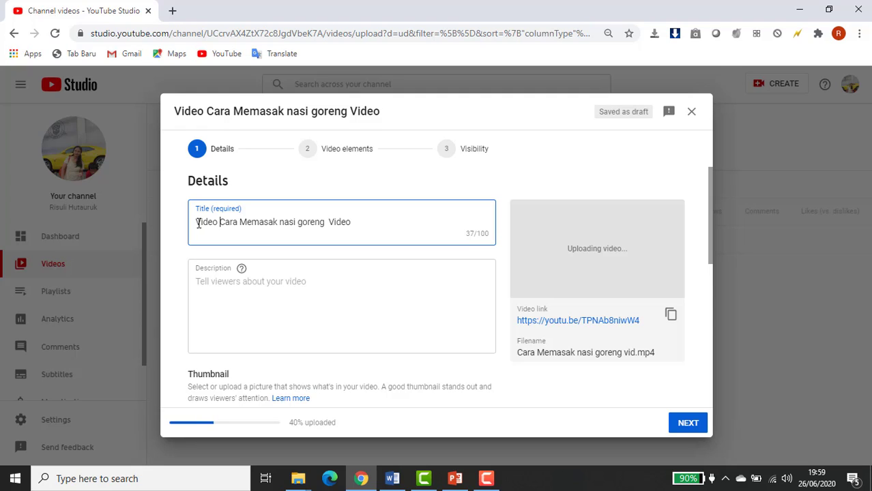
# - Replace the whole video title with "Membuat Video PPT"
pyautogui.press('Delete')
pyautogui.press('Delete')
pyautogui.press('Delete')
pyautogui.press('Delete')
pyautogui.press('Delete')
pyautogui.press('Delete')
pyautogui.press('Delete')
pyautogui.press('Delete')
pyautogui.press('Delete')
pyautogui.press('Delete')
pyautogui.press('Delete')
pyautogui.press('Delete')
pyautogui.press('Delete')
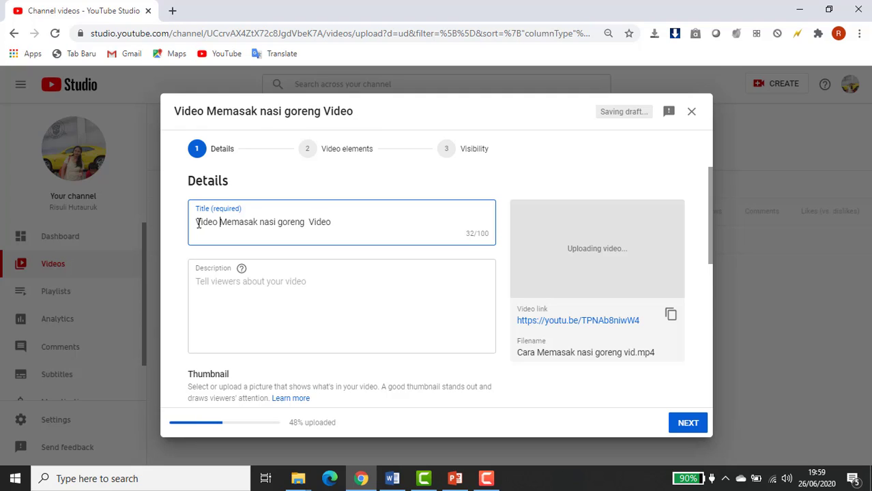
pyautogui.press('Delete')
pyautogui.press('Delete')
pyautogui.press('Delete')
pyautogui.press('Delete')
pyautogui.press('Delete')
pyautogui.press('Delete')
pyautogui.press('Delete')
pyautogui.press('Delete')
pyautogui.press('Delete')
pyautogui.press('Delete')
pyautogui.press('Delete')
pyautogui.press('Delete')
pyautogui.press('Delete')
pyautogui.press('Delete')
pyautogui.press('Delete')
pyautogui.press('Delete')
pyautogui.press('Delete')
pyautogui.press('Delete')
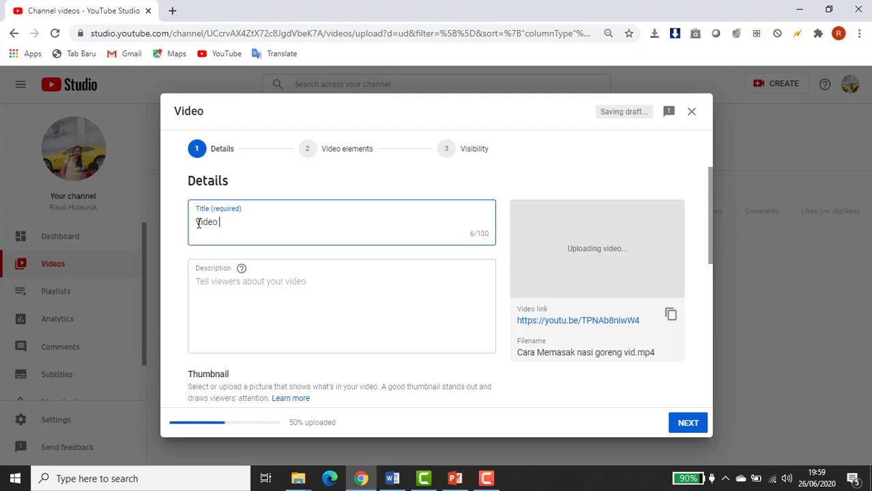
pyautogui.press('BackSpace')
pyautogui.press('BackSpace')
pyautogui.press('BackSpace')
pyautogui.press('BackSpace')
pyautogui.press('BackSpace')
pyautogui.press('BackSpace')
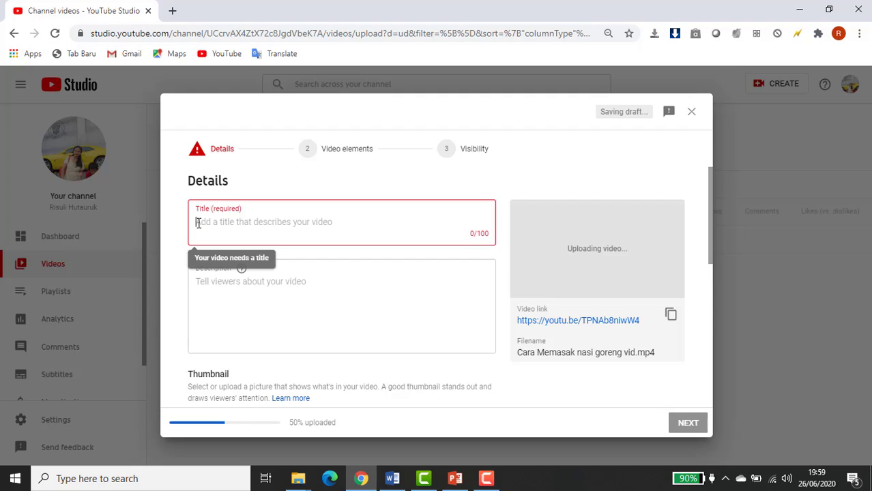
pyautogui.write('Membuat ')
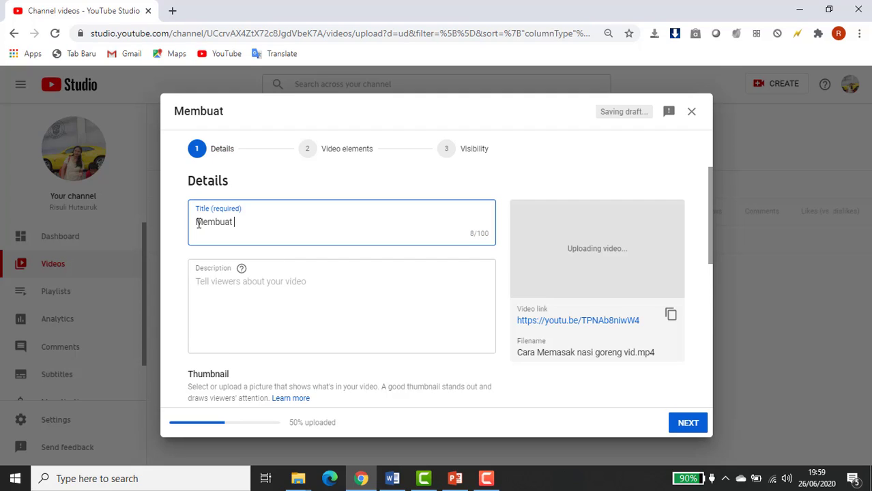
pyautogui.write('Video PP')
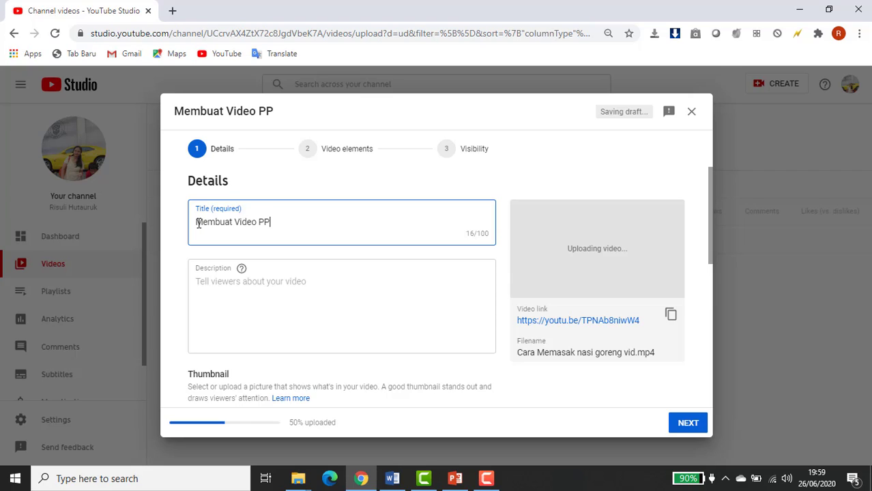
pyautogui.write('T')
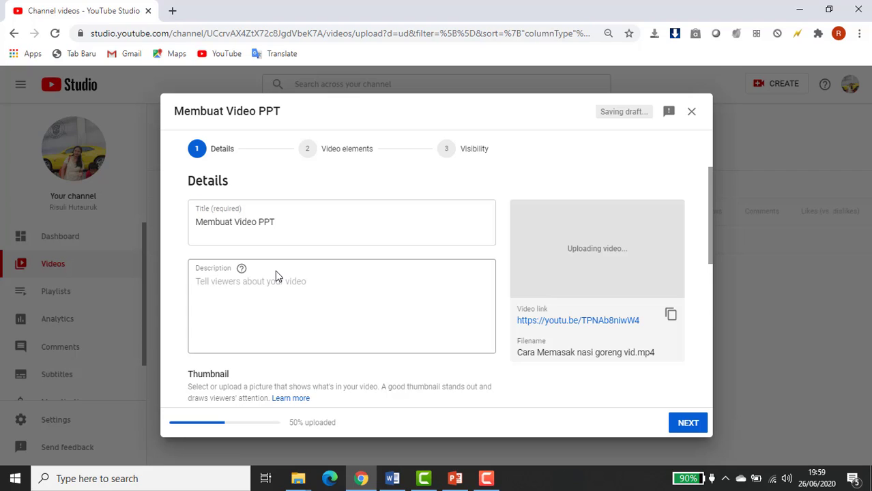
# - Enter the video description "Untuk mengetahui cara membuat Video Pembelajaran dari PPT."
pyautogui.click(267, 281)
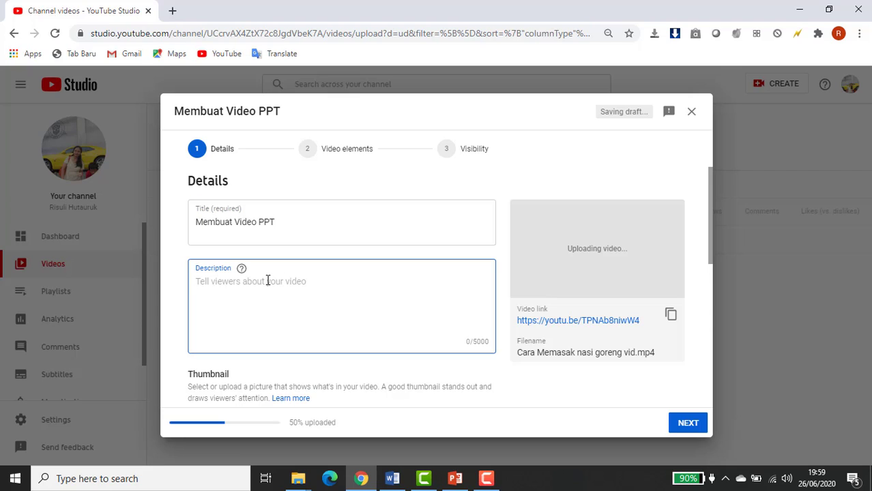
pyautogui.write('Untuk mengeta')
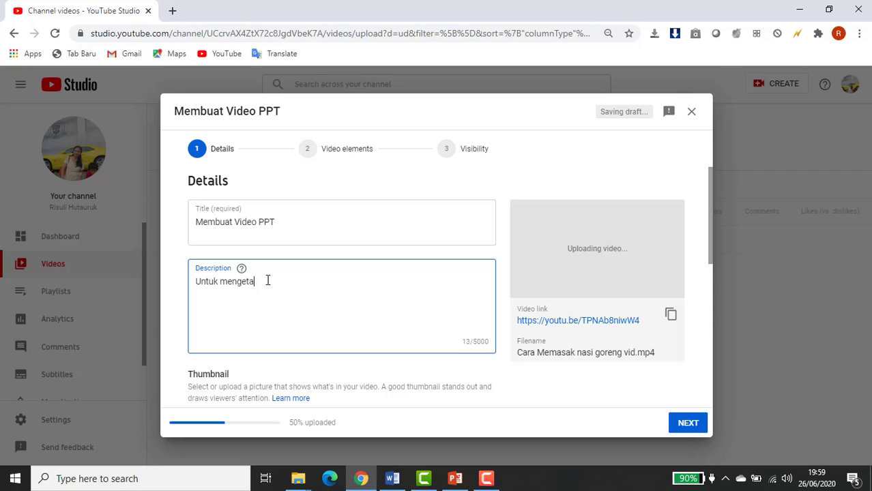
pyautogui.write('hui cara mem')
pyautogui.press('BackSpace')
pyautogui.write('mbuat ')
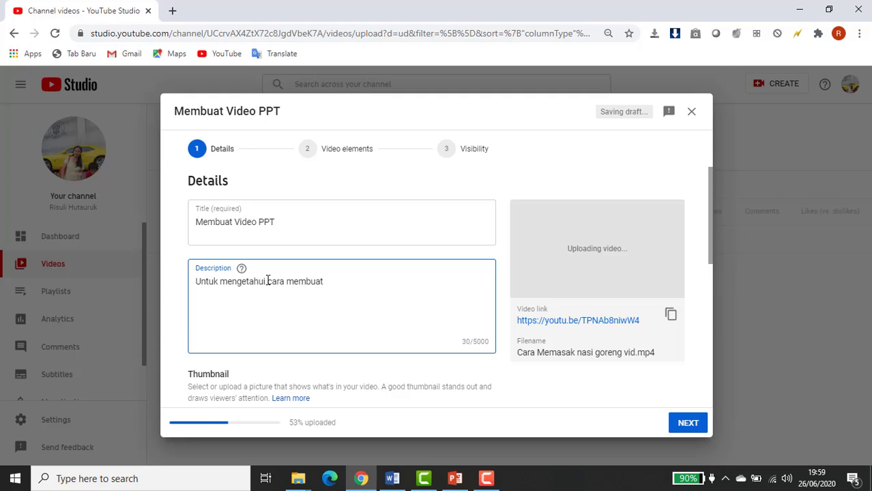
pyautogui.write('Video Pembelajaran ')
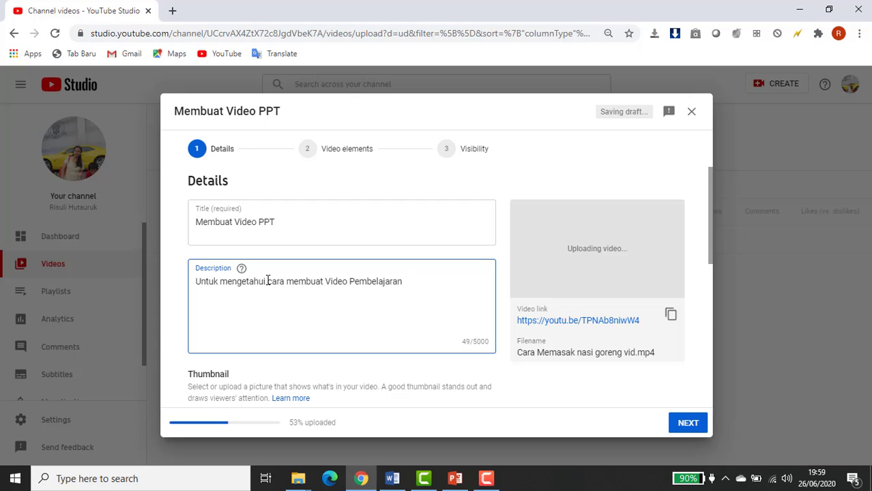
pyautogui.write('ya')
pyautogui.press('BackSpace')
pyautogui.write('da')
pyautogui.press('BackSpace')
pyautogui.press('BackSpace')
pyautogui.press('BackSpace')
pyautogui.write('dari PPT.')
# - Set the audience of the video to "No, it's not made for kids"
pyautogui.click(696, 427)
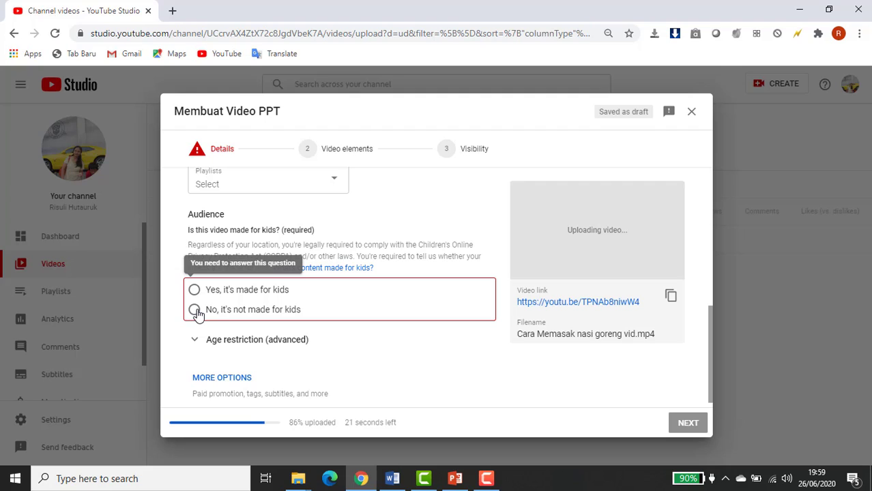
pyautogui.click(195, 311)
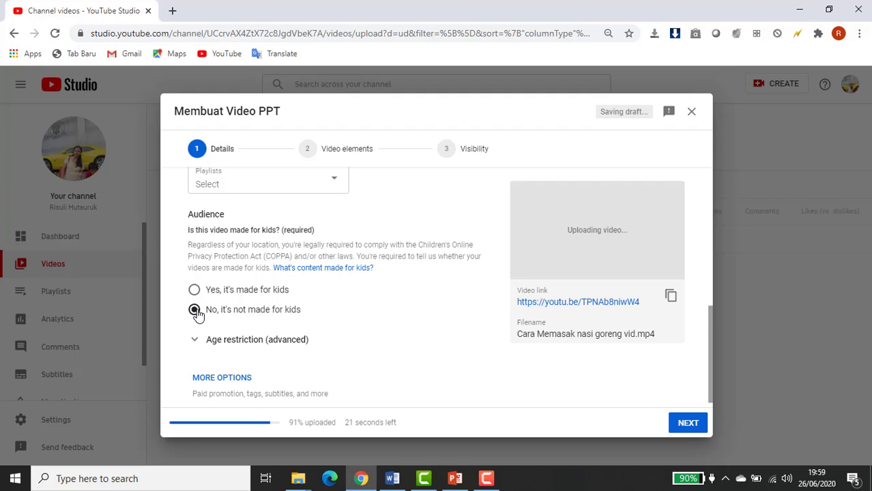
pyautogui.scroll(-1, 371, 319)
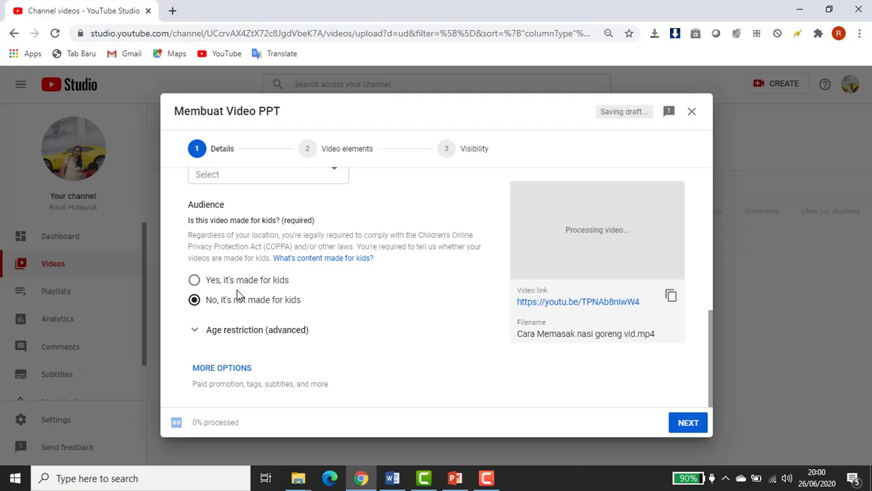
pyautogui.click(195, 284)
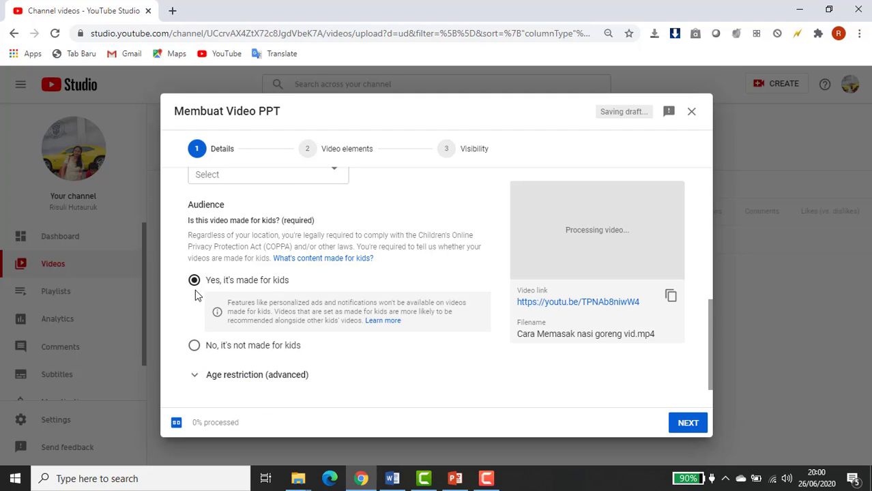
pyautogui.click(196, 348)
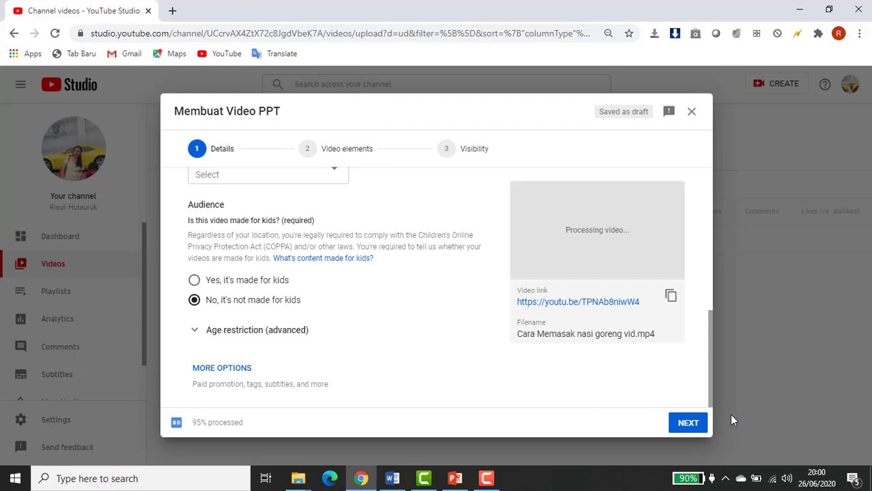
# - Proceed past the video elements without adding any and set the video's visibility to Public
pyautogui.click(689, 425)
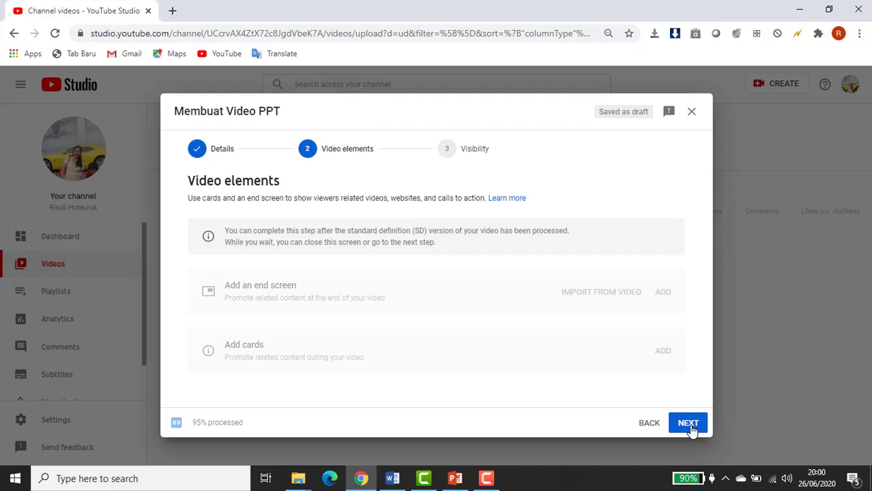
pyautogui.click(688, 425)
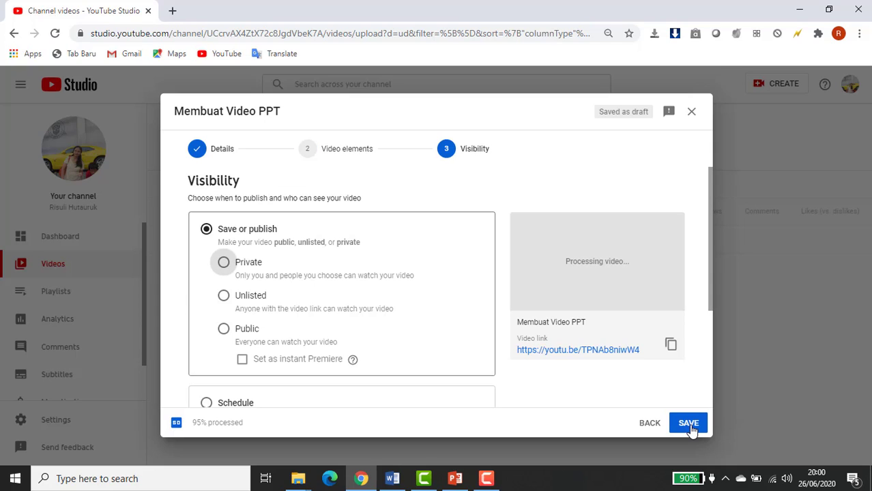
pyautogui.click(225, 266)
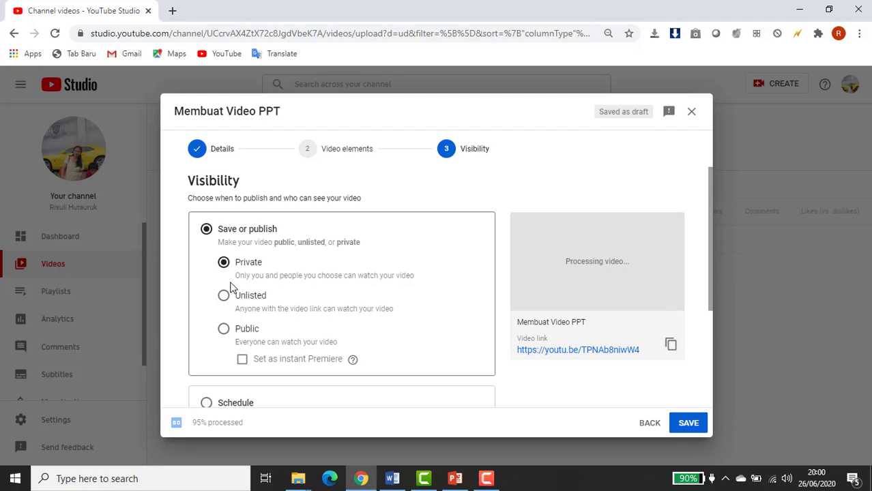
pyautogui.click(224, 295)
pyautogui.click(225, 331)
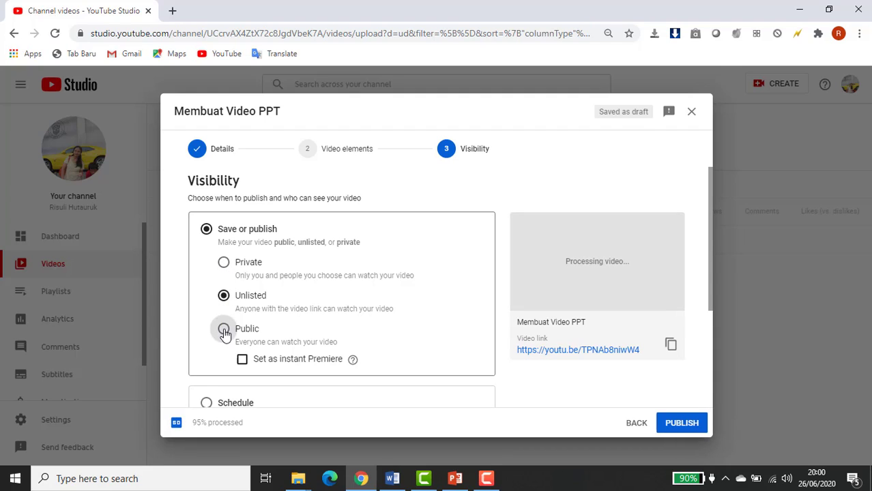
pyautogui.click(225, 266)
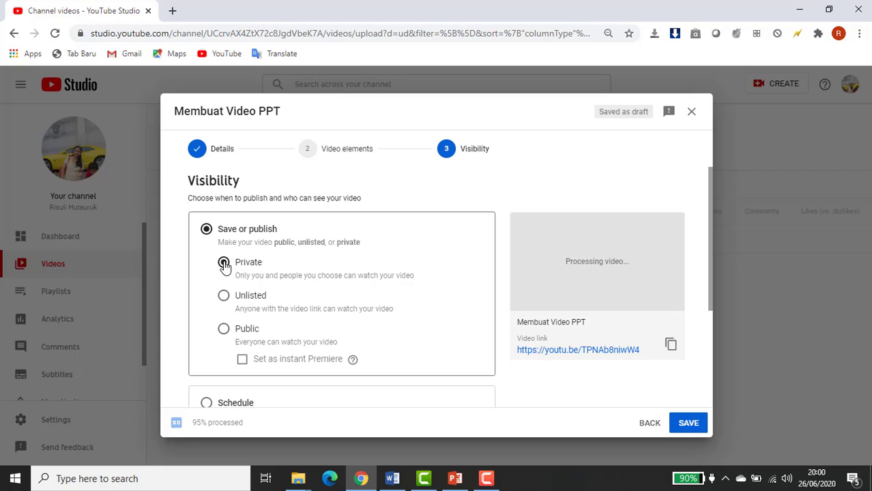
pyautogui.click(224, 298)
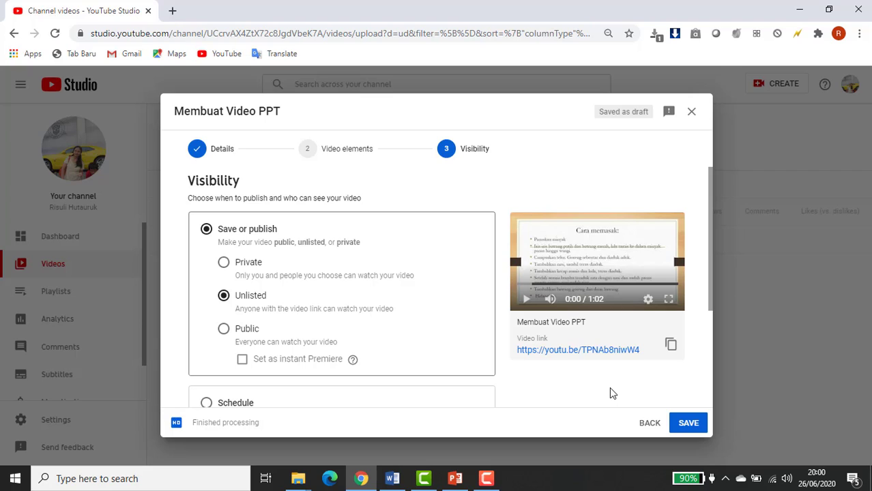
pyautogui.click(671, 346)
pyautogui.click(223, 332)
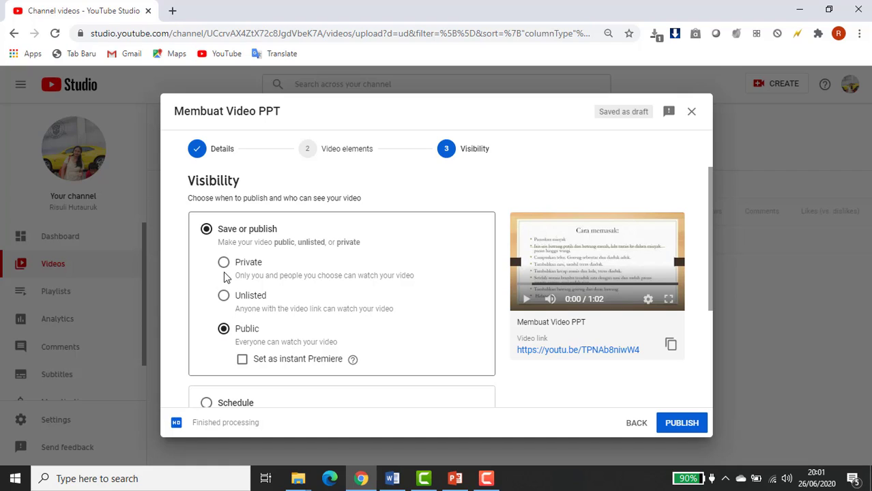
# - Set the video's visibility to Unlisted, save the upload and dismiss the sharing dialog
pyautogui.click(226, 299)
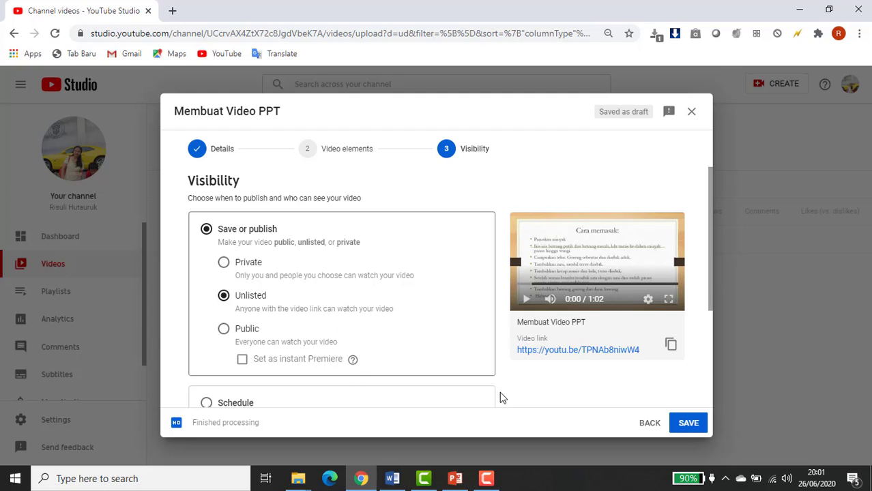
pyautogui.click(687, 423)
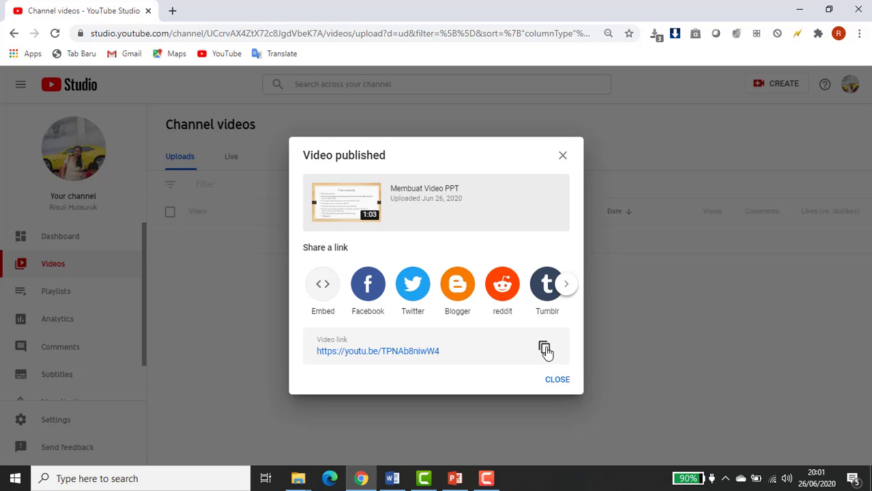
pyautogui.click(556, 380)
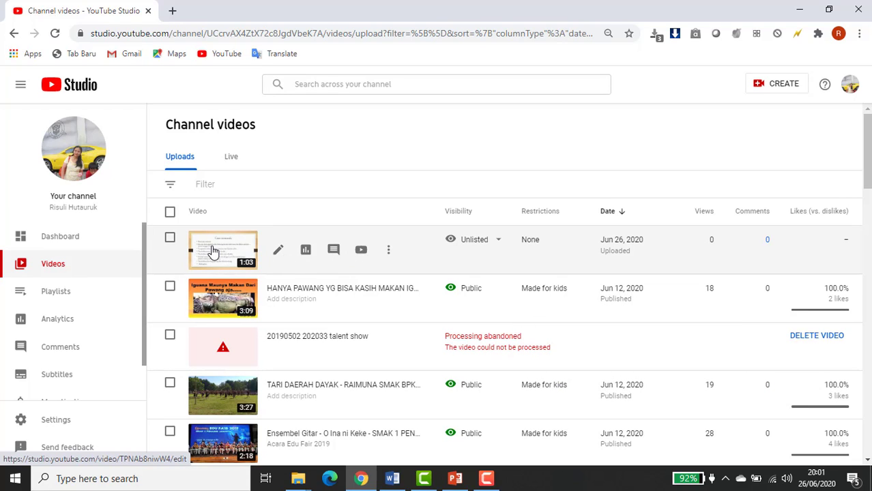
# - Open the uploaded "Membuat Video PPT" video from the channel videos, view it on YouTube and pause playback
pyautogui.click(213, 252)
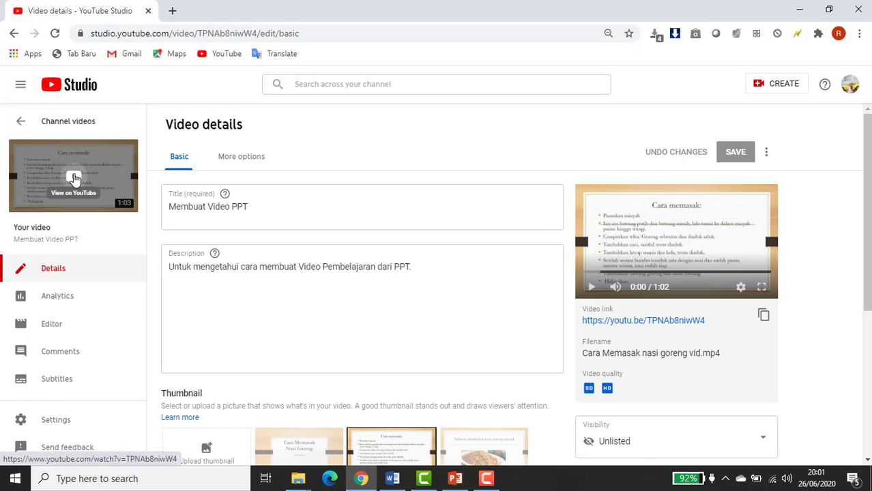
pyautogui.click(75, 180)
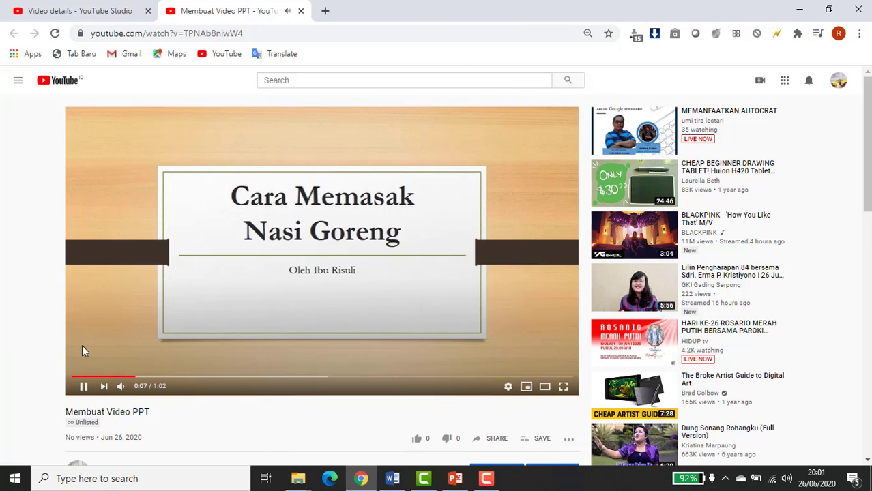
pyautogui.click(83, 386)
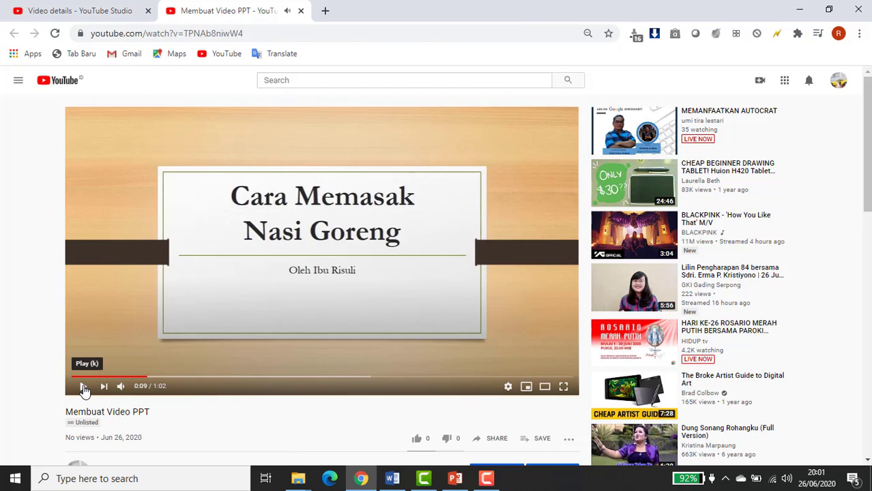